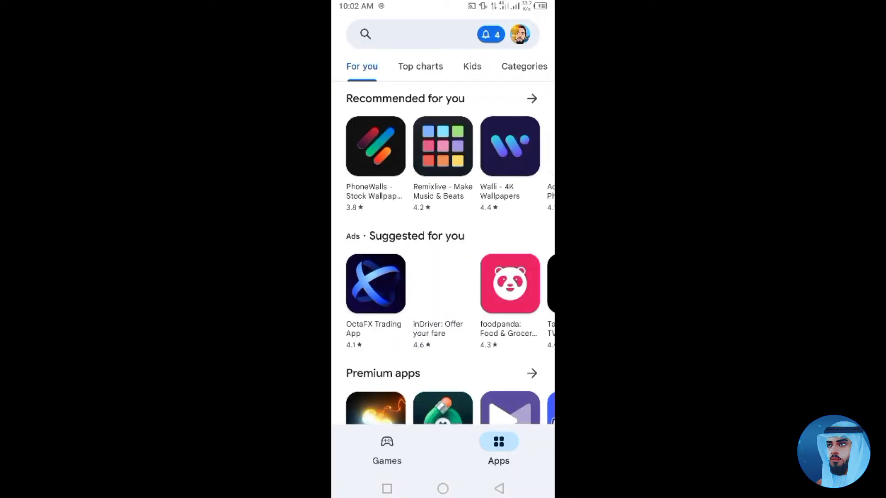
- Search the Play Store for 'Typing speed test'
{"action": "left_click", "coordinate": [416, 34]}
{"action": "type", "text": "Ty"}
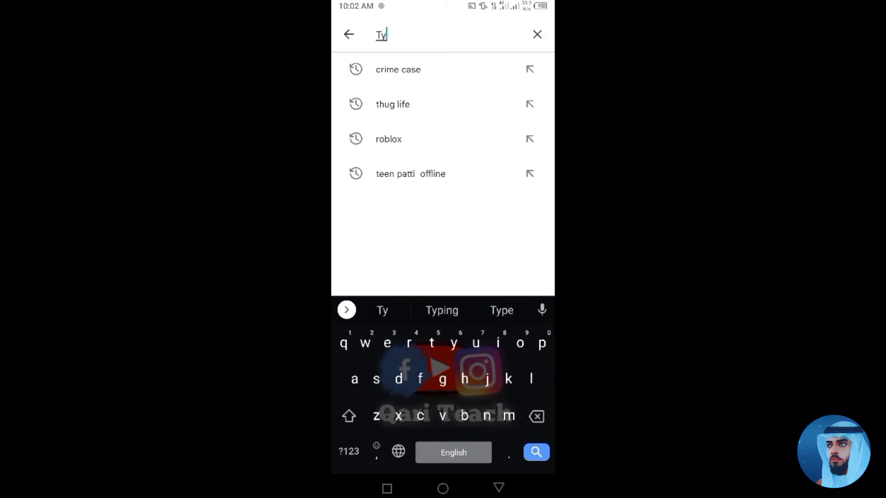
{"action": "type", "text": "ping spe"}
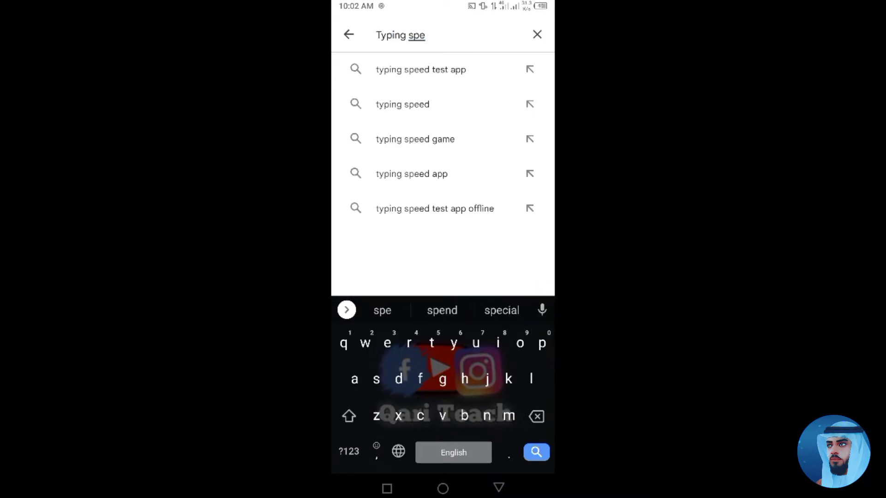
{"action": "type", "text": "ed "}
{"action": "type", "text": "t"}
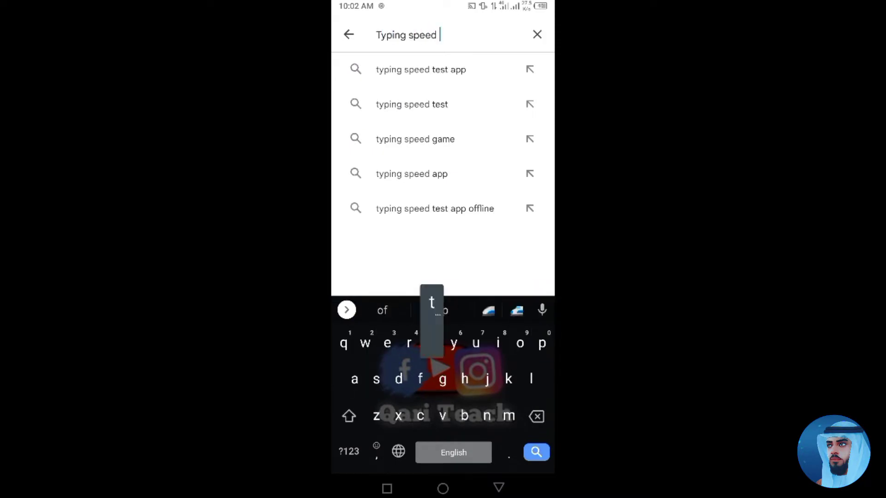
{"action": "type", "text": "est"}
{"action": "key", "text": "Return"}
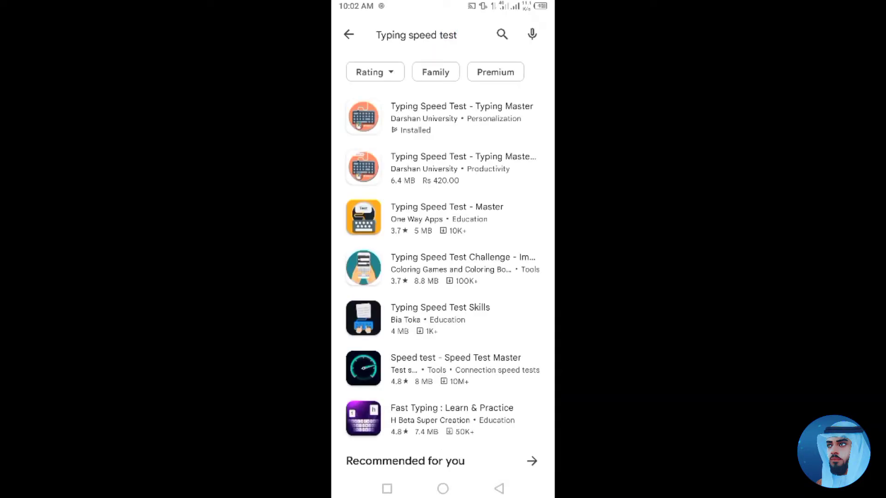
- Open the Typing Speed Test - Typing Master listing from the results
{"action": "left_click", "coordinate": [442, 118]}
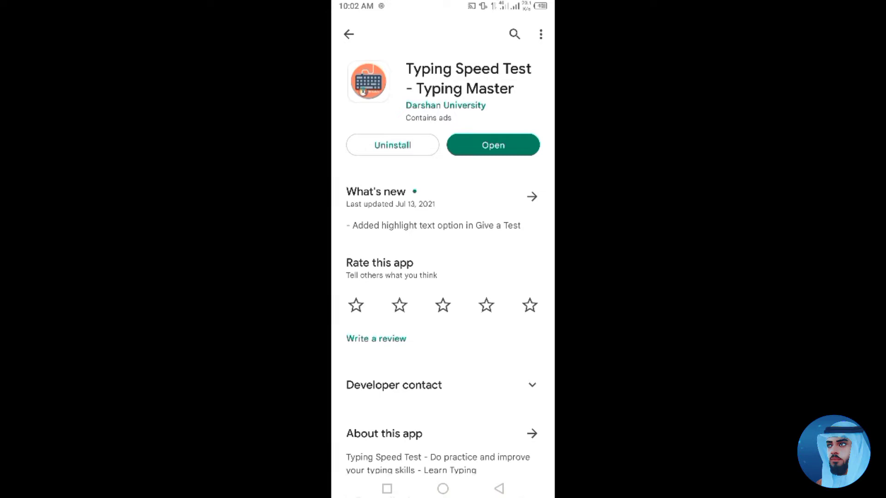
{"action": "scroll", "coordinate": [443, 276], "scroll_direction": "down", "scroll_amount": 5}
{"action": "scroll", "coordinate": [443, 308], "scroll_direction": "right", "scroll_amount": 2}
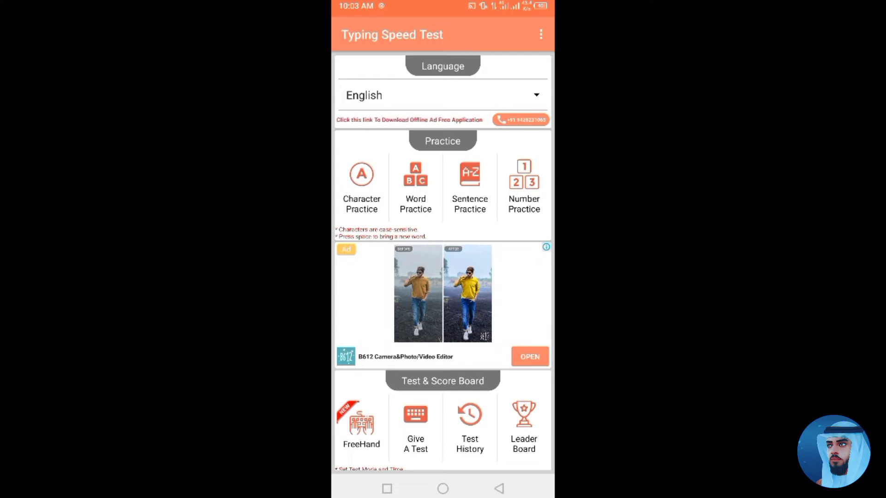
{"action": "scroll", "coordinate": [442, 263], "scroll_direction": "down", "scroll_amount": 1}
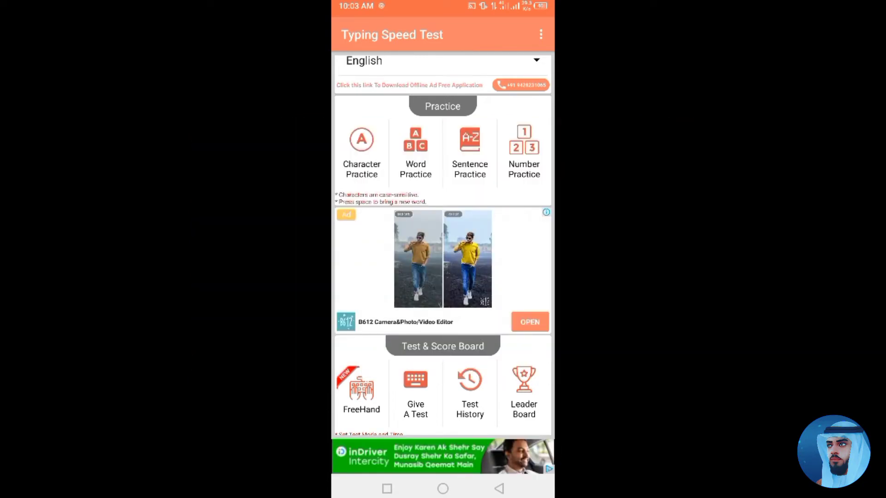
- Open and leave the Character Practice and Word Practice exercises
{"action": "left_click", "coordinate": [361, 151]}
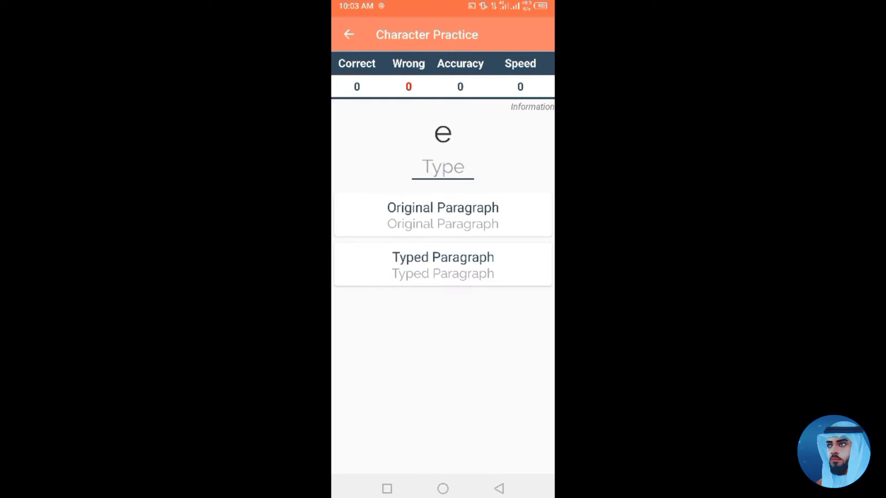
{"action": "left_click", "coordinate": [349, 35]}
{"action": "left_click", "coordinate": [416, 147]}
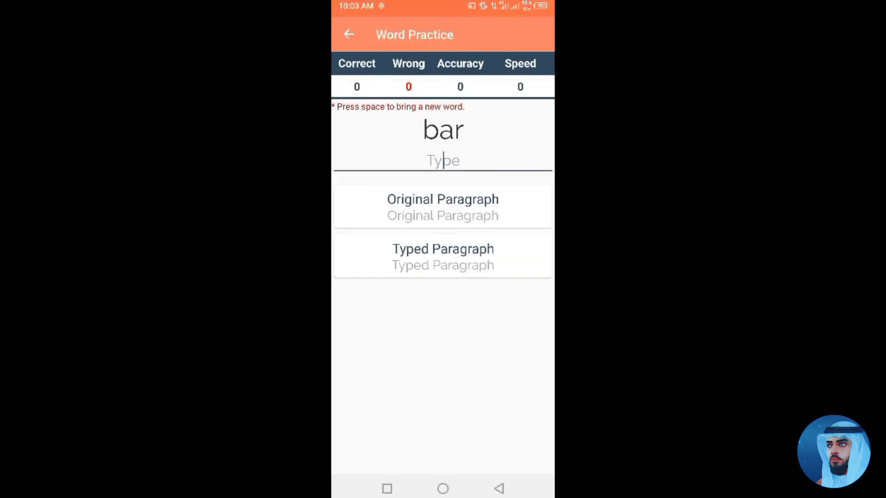
{"action": "left_click", "coordinate": [349, 35]}
- Open Number Practice, then return to the home menu
{"action": "left_click", "coordinate": [524, 151]}
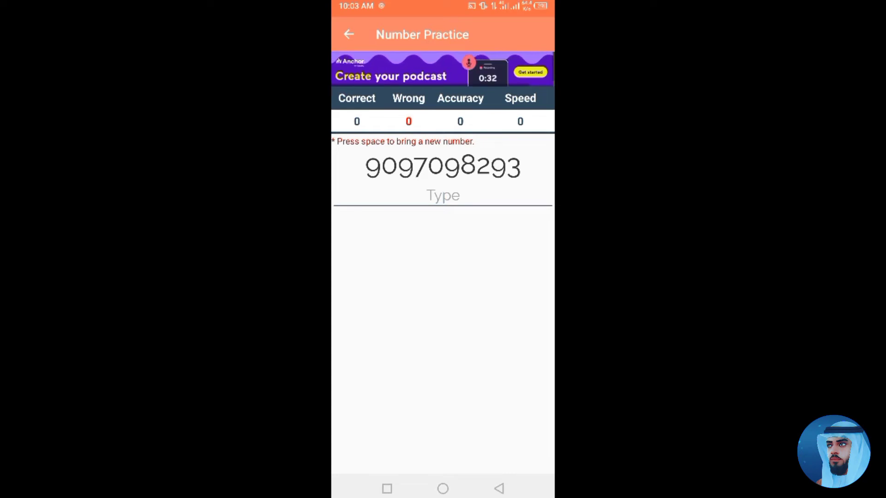
{"action": "left_click", "coordinate": [499, 489]}
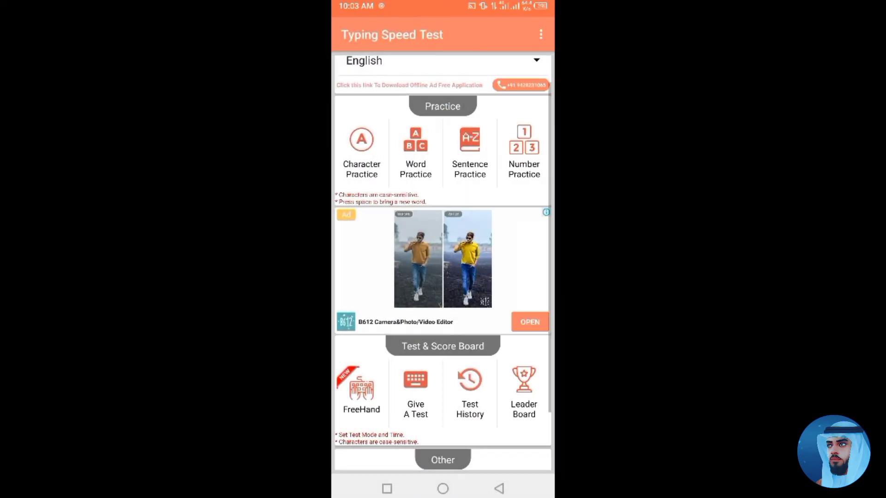
- Visit Free Hand Typing, return home, and open the Give A Test passage list
{"action": "left_click", "coordinate": [362, 391]}
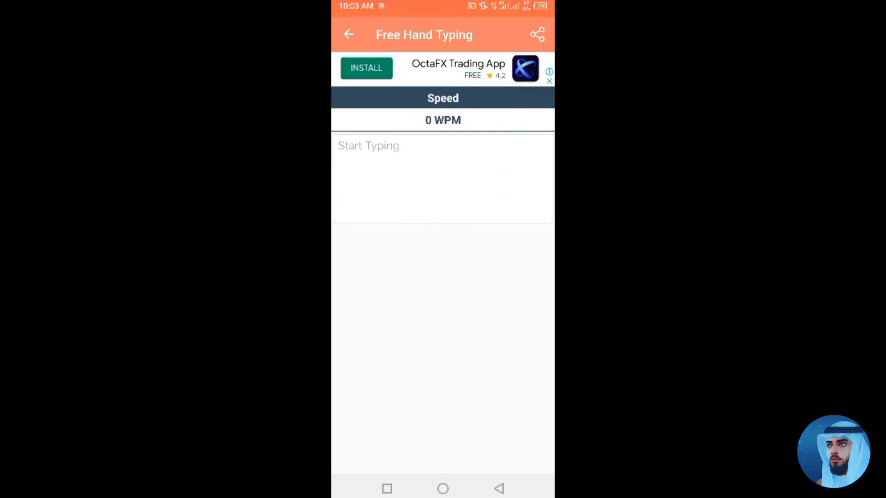
{"action": "left_click", "coordinate": [498, 489]}
{"action": "left_click", "coordinate": [416, 395]}
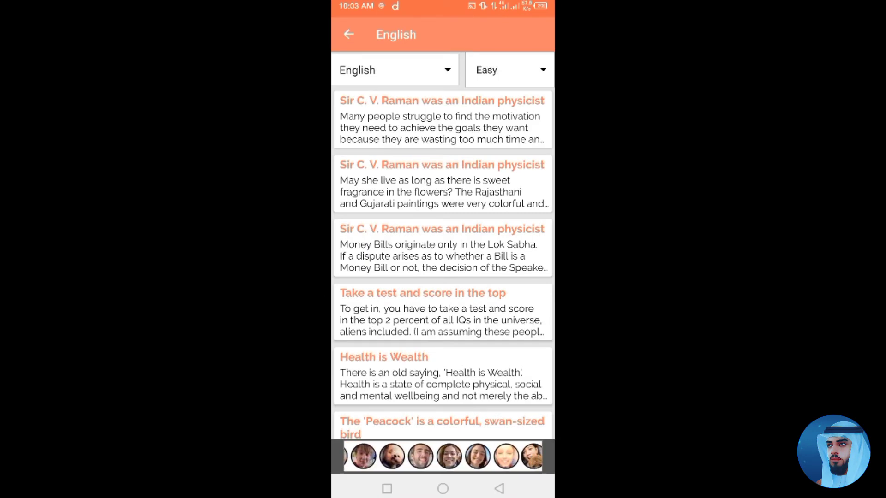
{"action": "scroll", "coordinate": [443, 264], "scroll_direction": "down", "scroll_amount": 10}
- Pick an English test passage, then return to the home menu
{"action": "left_click", "coordinate": [443, 200]}
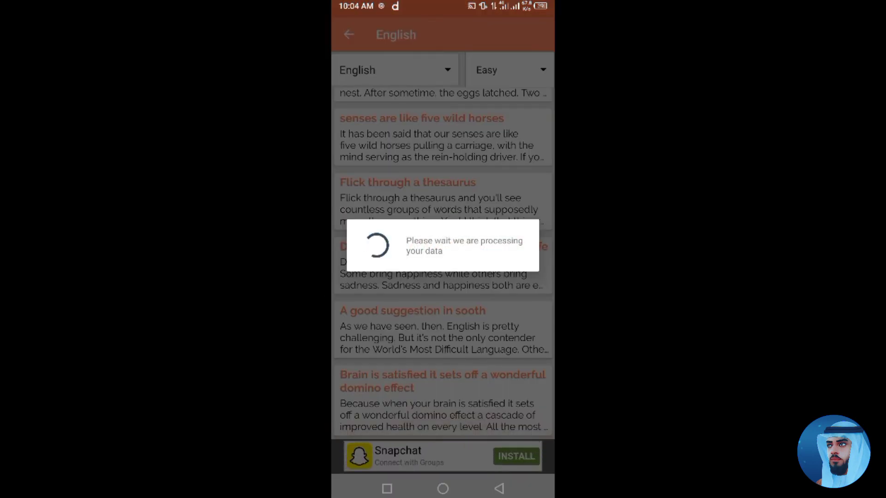
{"action": "scroll", "coordinate": [442, 263], "scroll_direction": "down", "scroll_amount": 10}
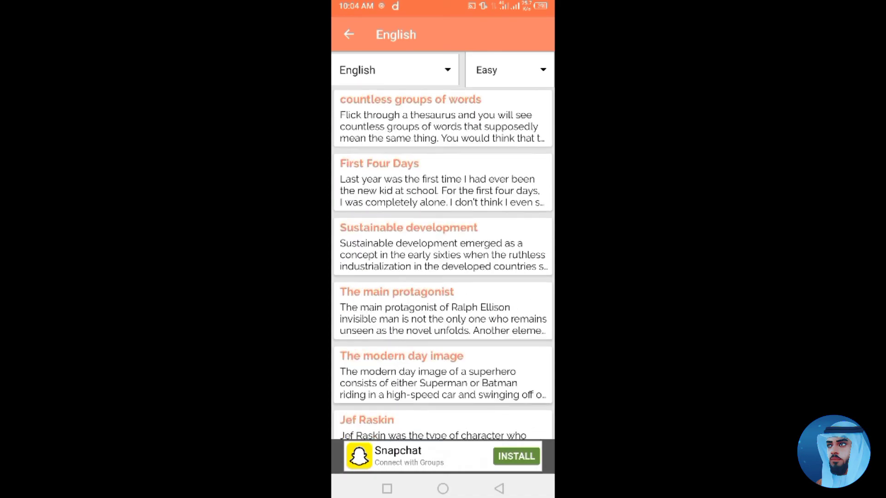
{"action": "left_click", "coordinate": [498, 489]}
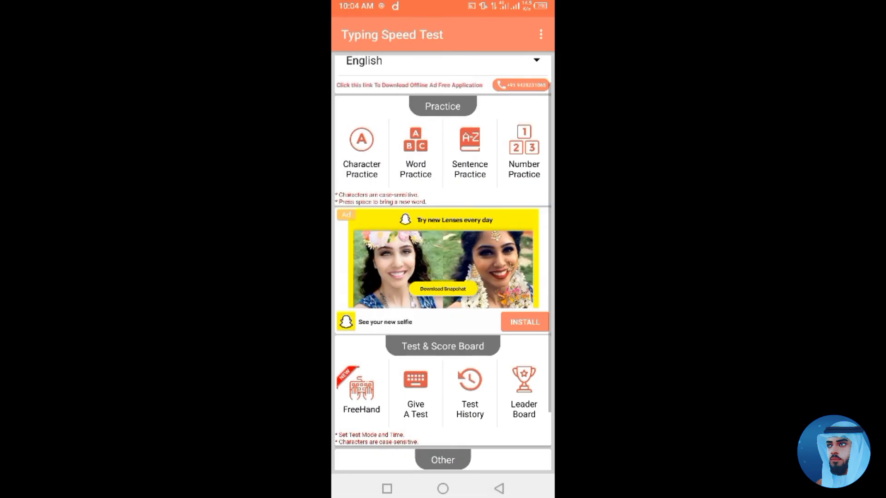